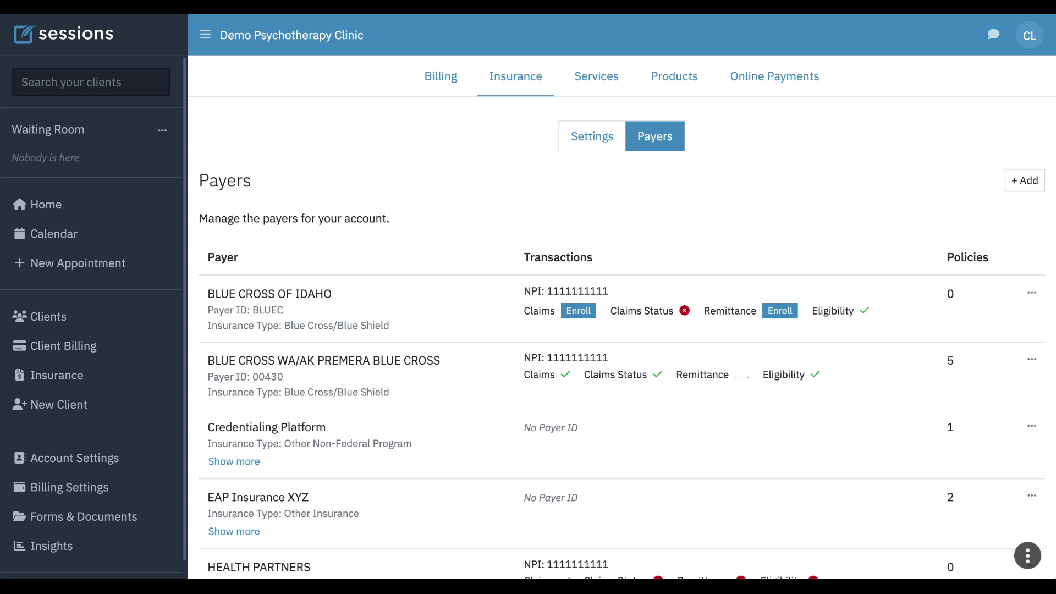
Open the client's profile from the Clients list
scroll(464, 415, "down", 2)
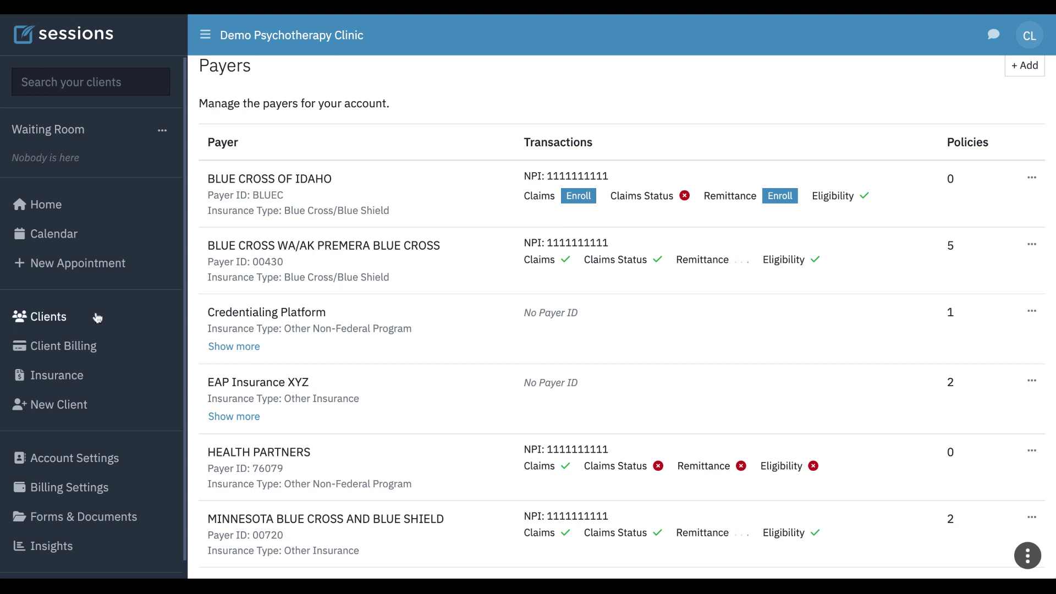
left_click(47, 316)
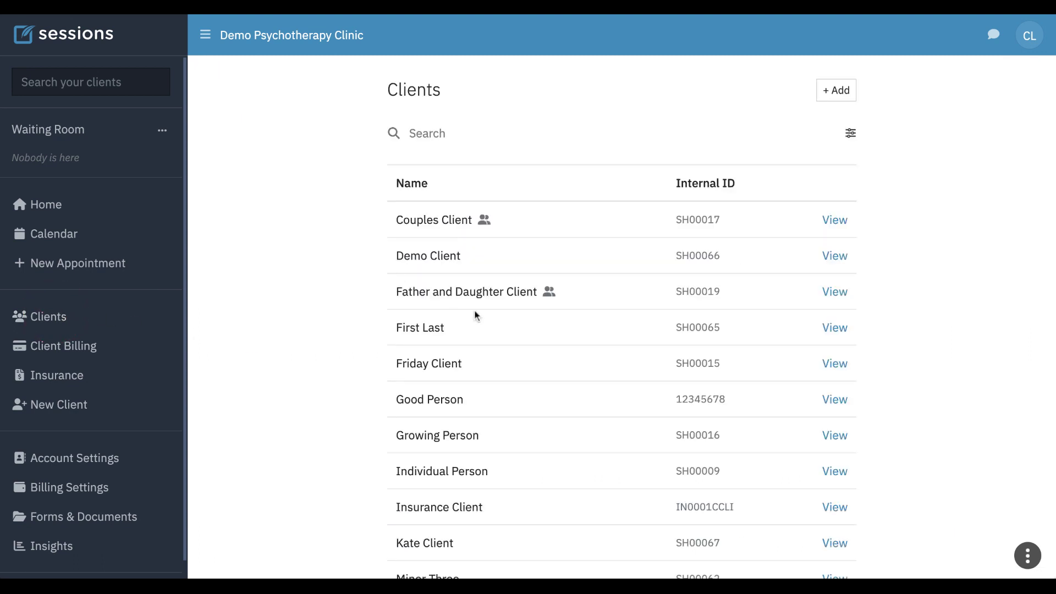
scroll(474, 312, "down", 2)
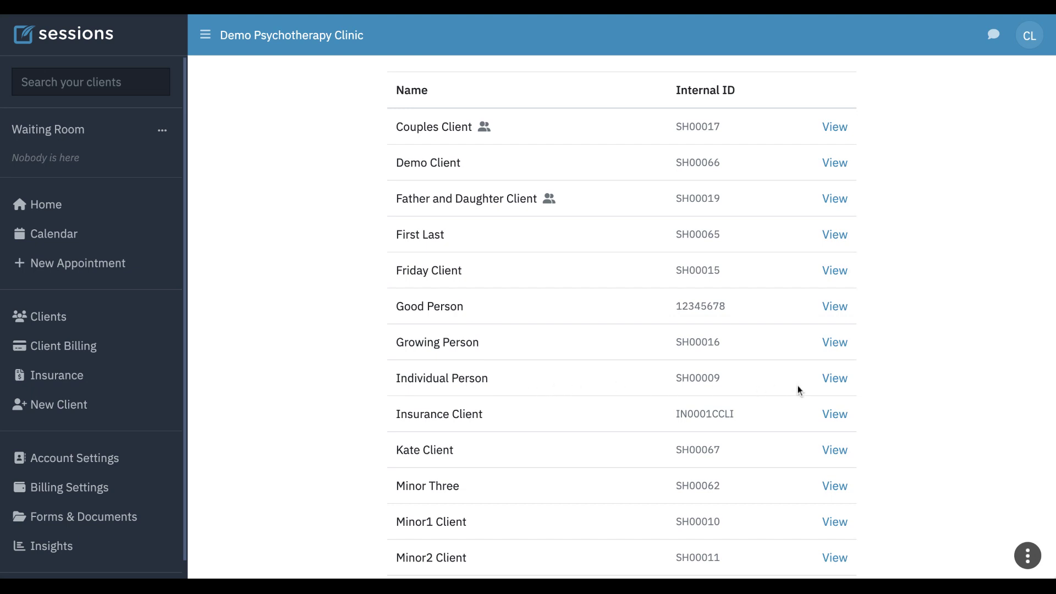
left_click(839, 382)
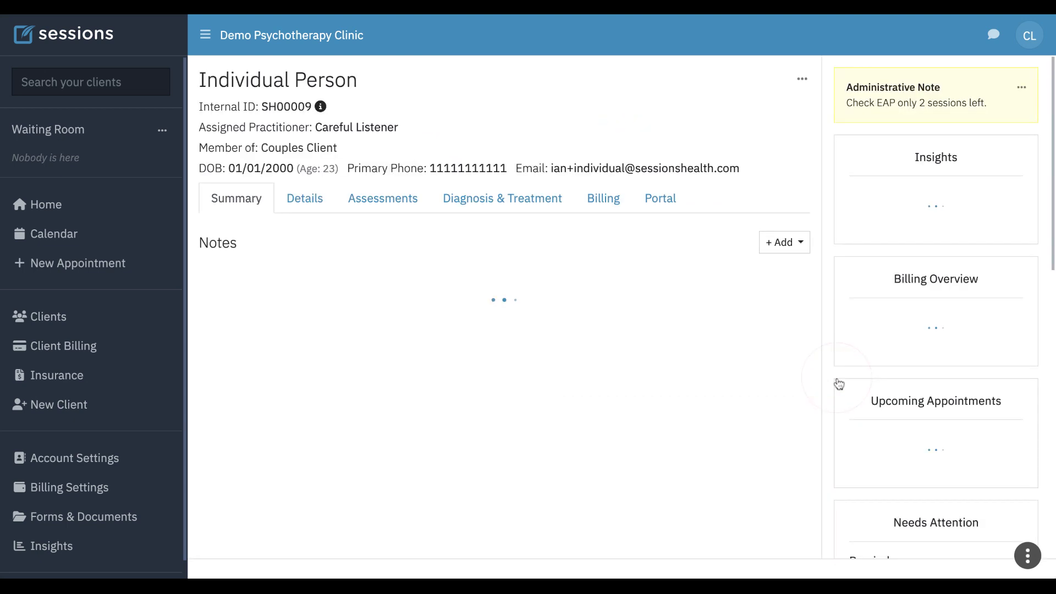
Set Insurance as the client's primary billing responsibility in the Billing settings
left_click(605, 204)
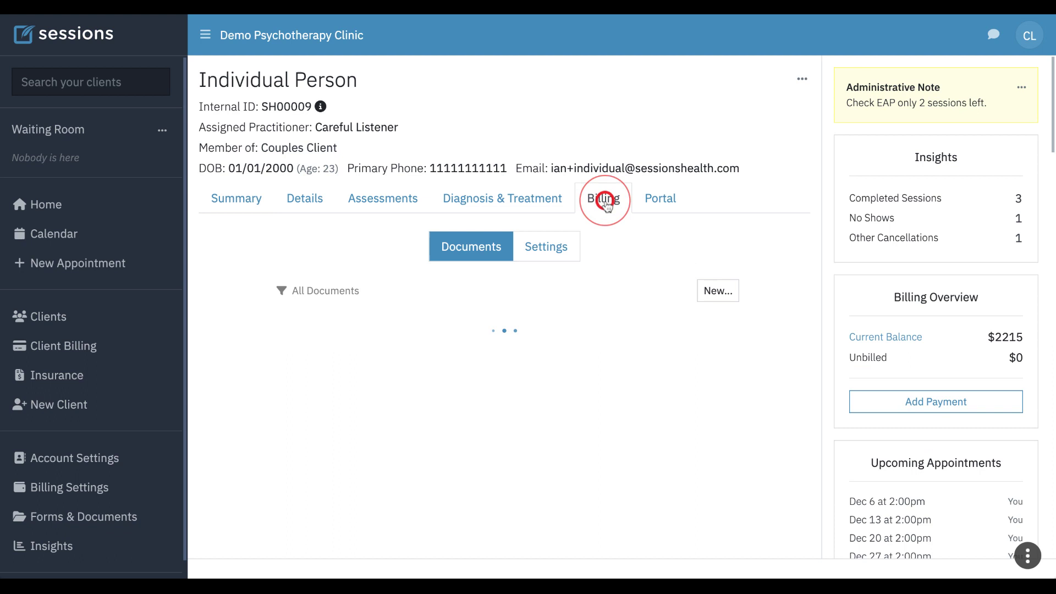
left_click(546, 247)
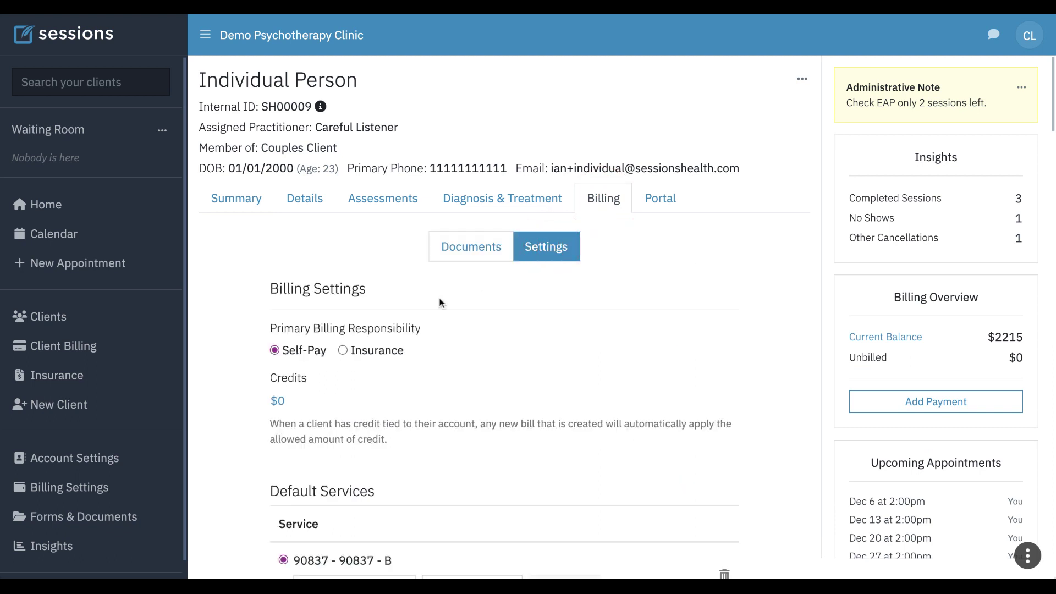
left_click(344, 351)
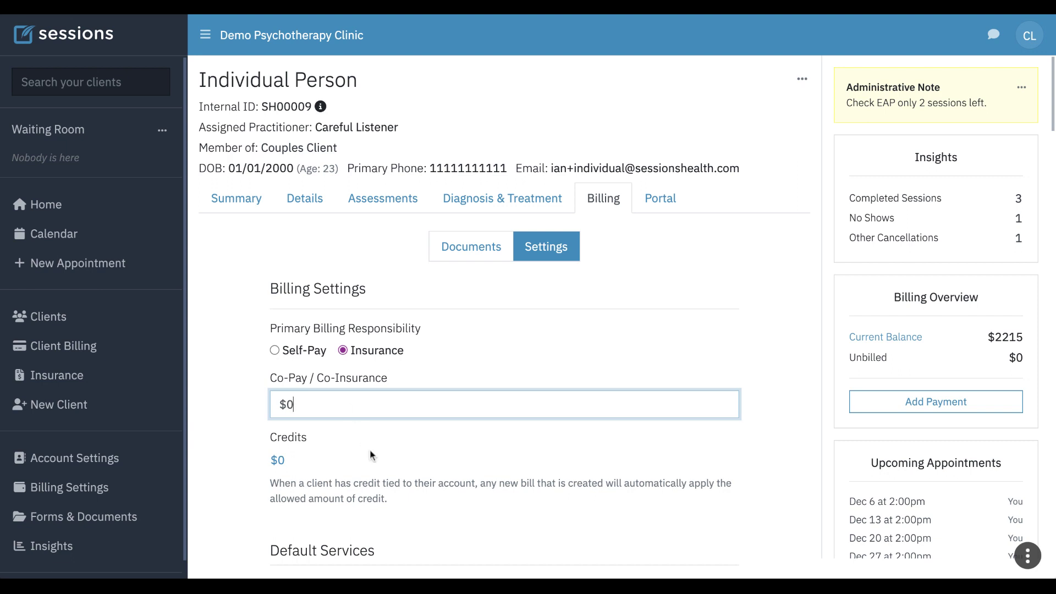
Review the client's insurance policy details, then go to the appointment calendar
scroll(369, 449, "down", 4)
scroll(370, 448, "down", 4)
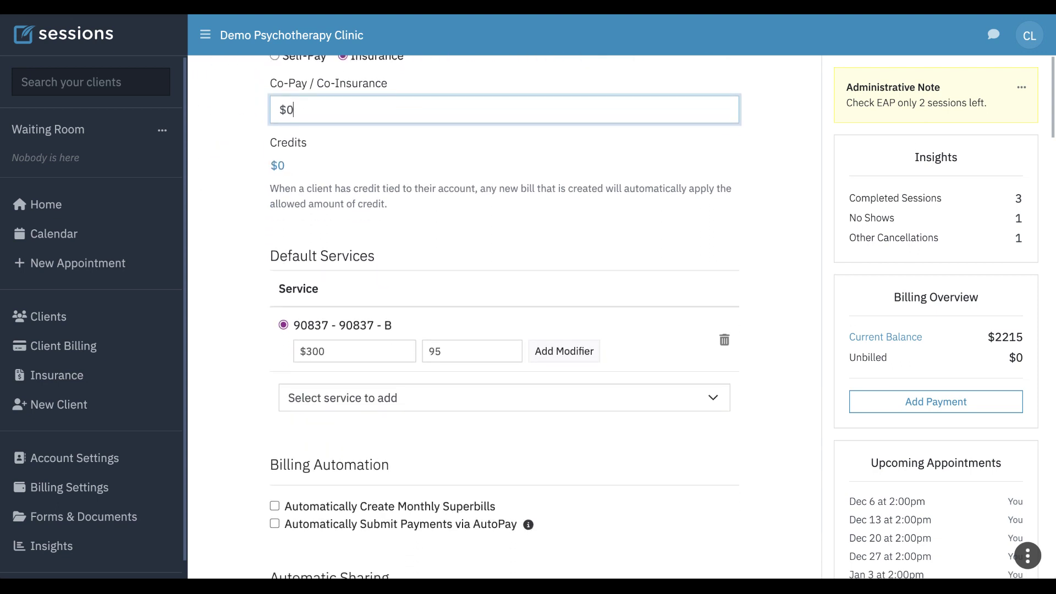
scroll(370, 449, "down", 6)
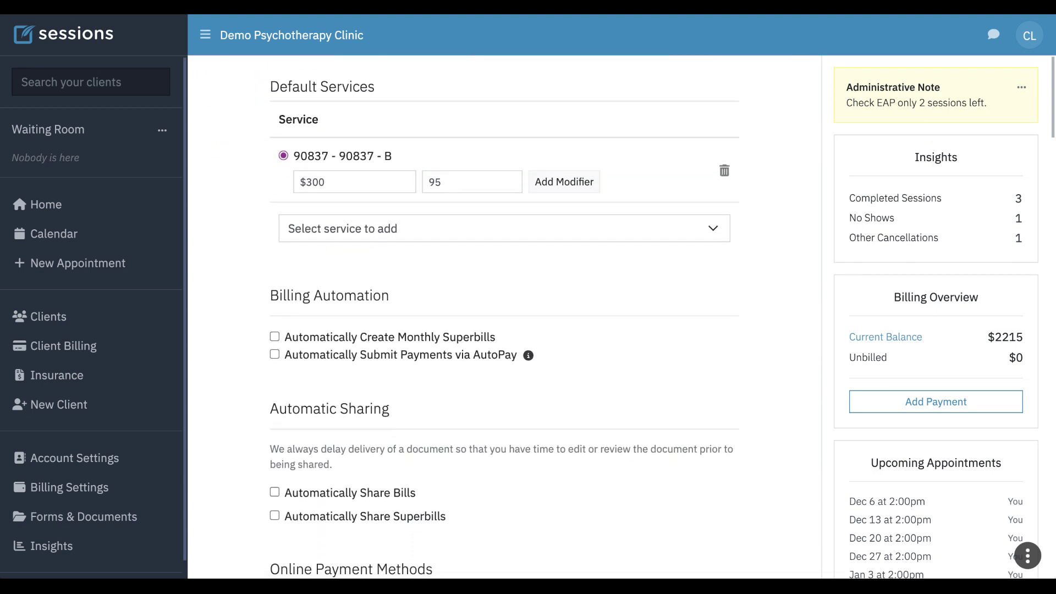
scroll(370, 448, "down", 5)
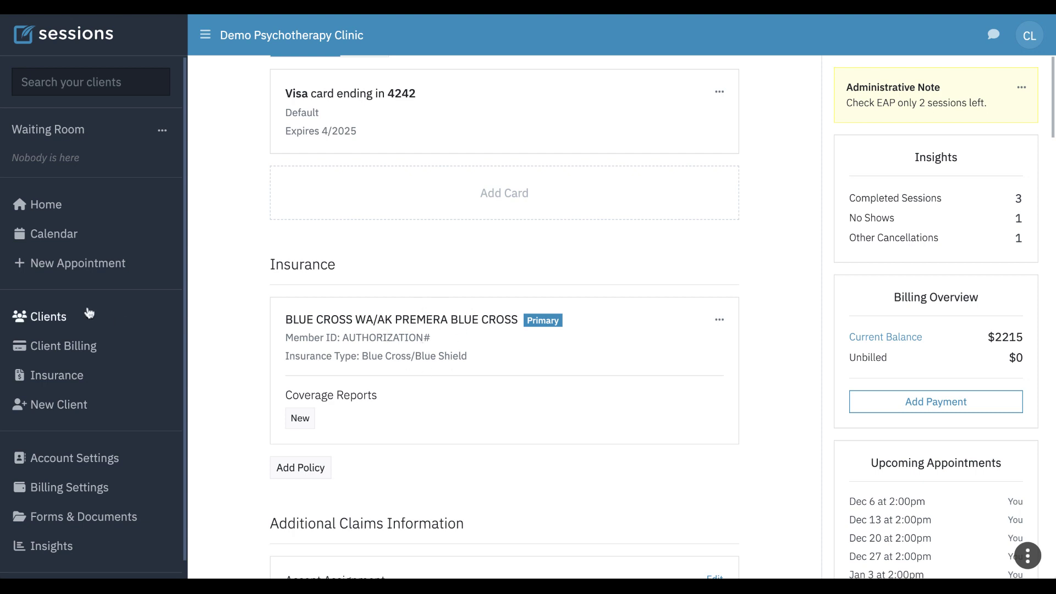
left_click(57, 239)
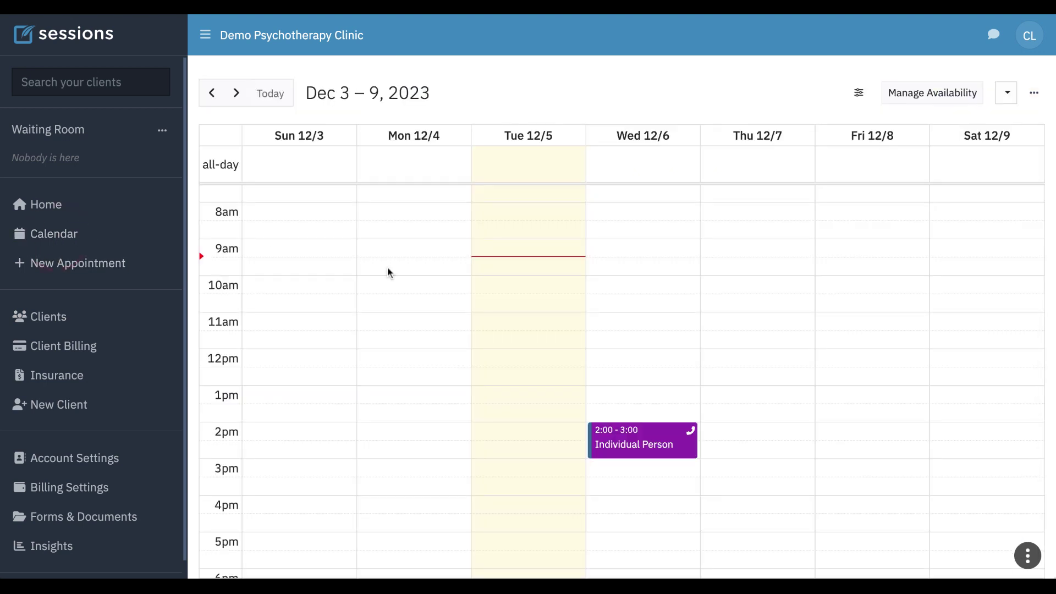
Book a Tue Dec 5, 9:30 appointment for the client: 90834 Individual Psychotherapy, 45 minutes, $150
left_click(496, 265)
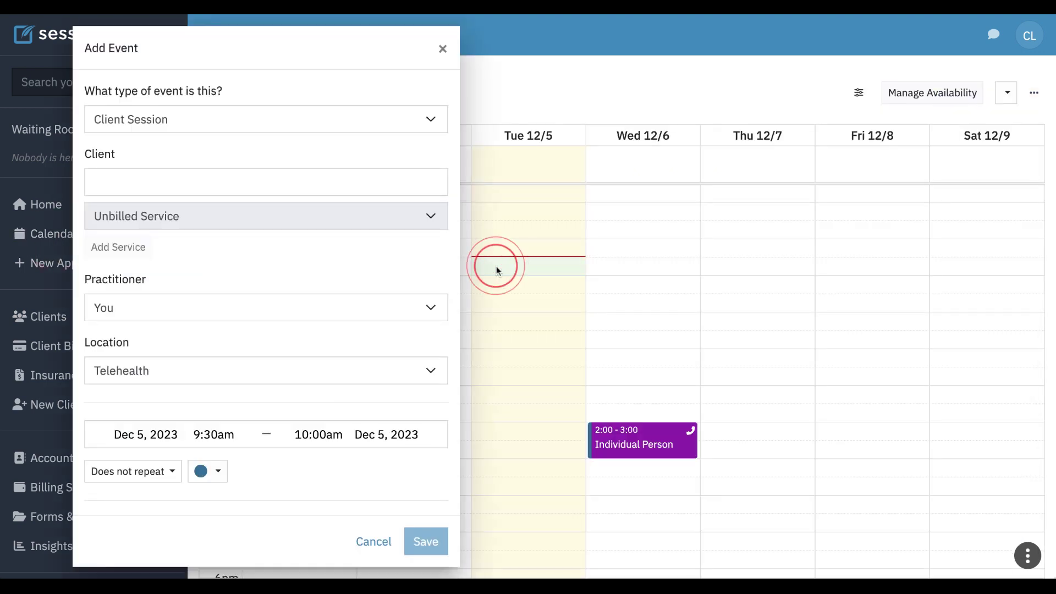
left_click(126, 179)
type("individual Person")
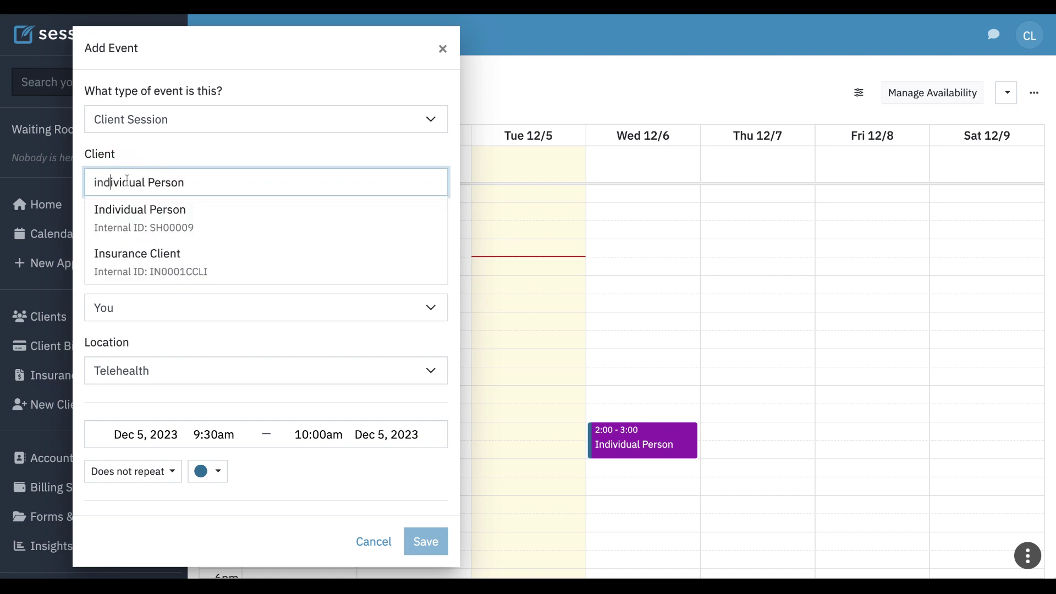
left_click(115, 212)
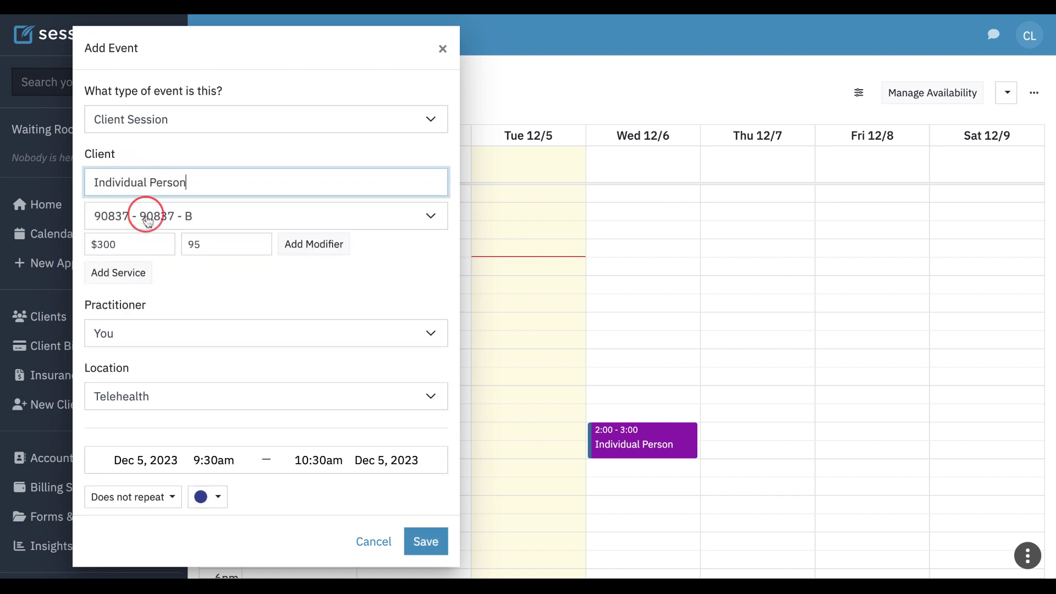
left_click(196, 223)
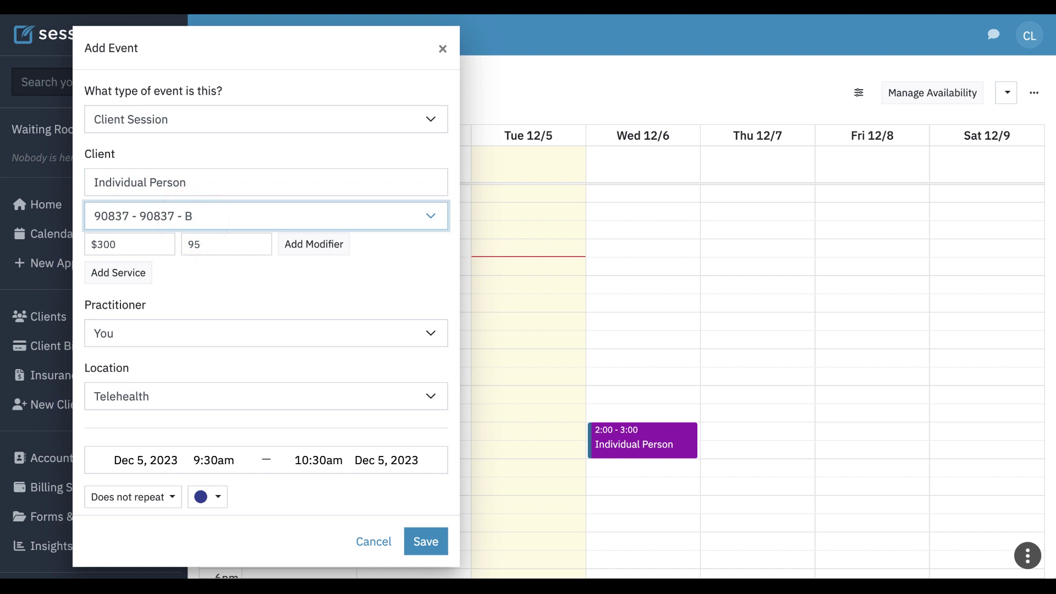
left_click(162, 260)
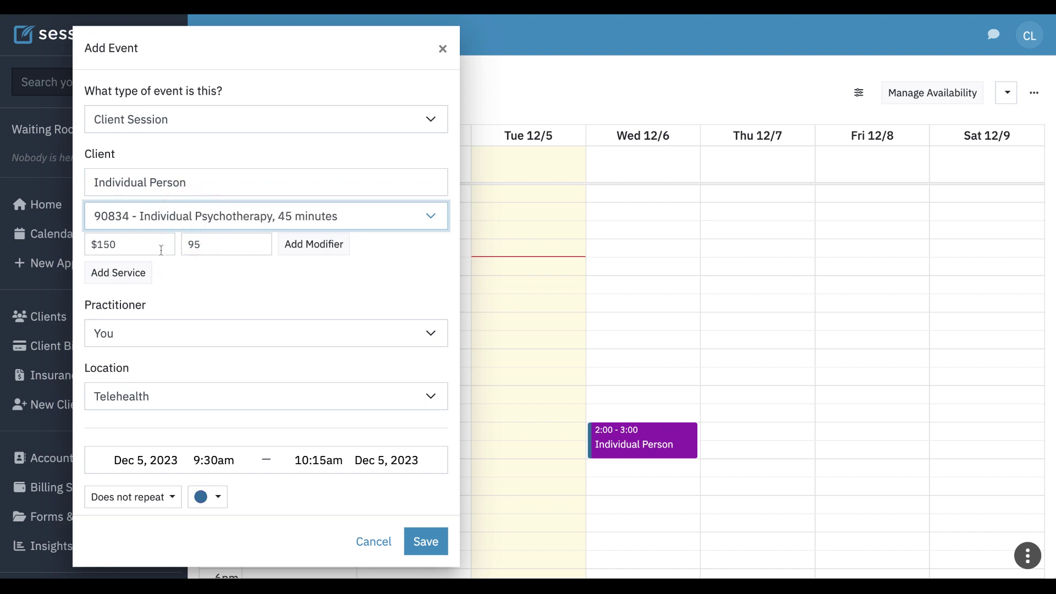
left_click(130, 243)
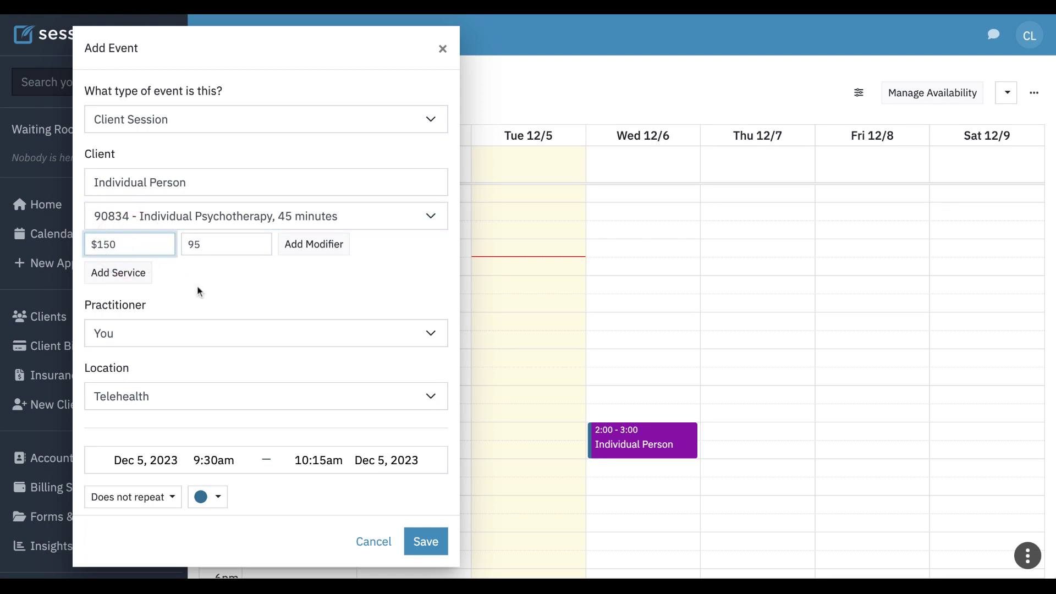
left_click(427, 542)
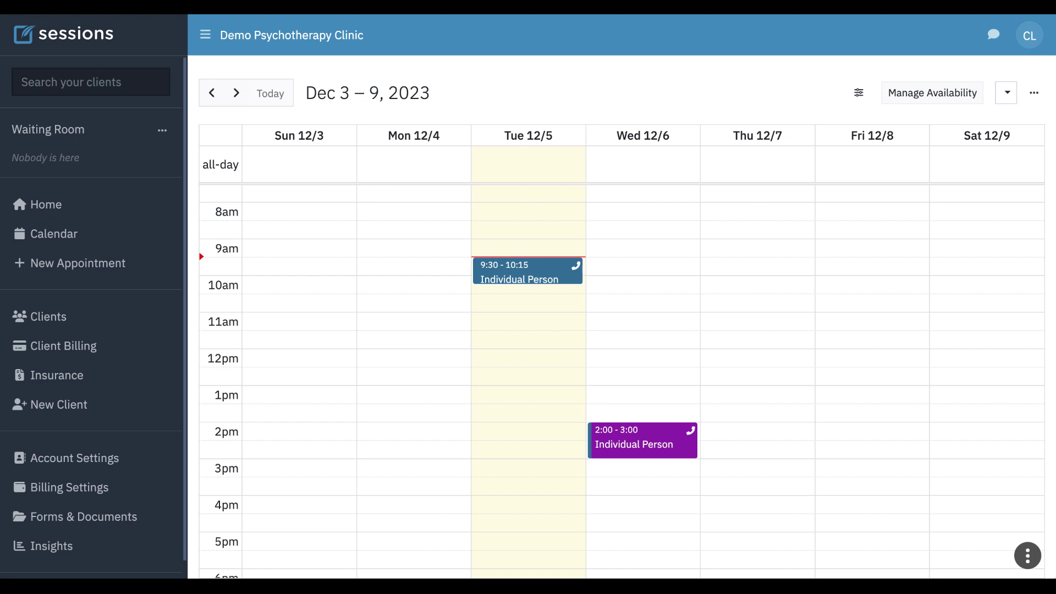
Generate and save a $150 insurance-responsibility bill from the Dec 5 9:30 session
left_click(502, 273)
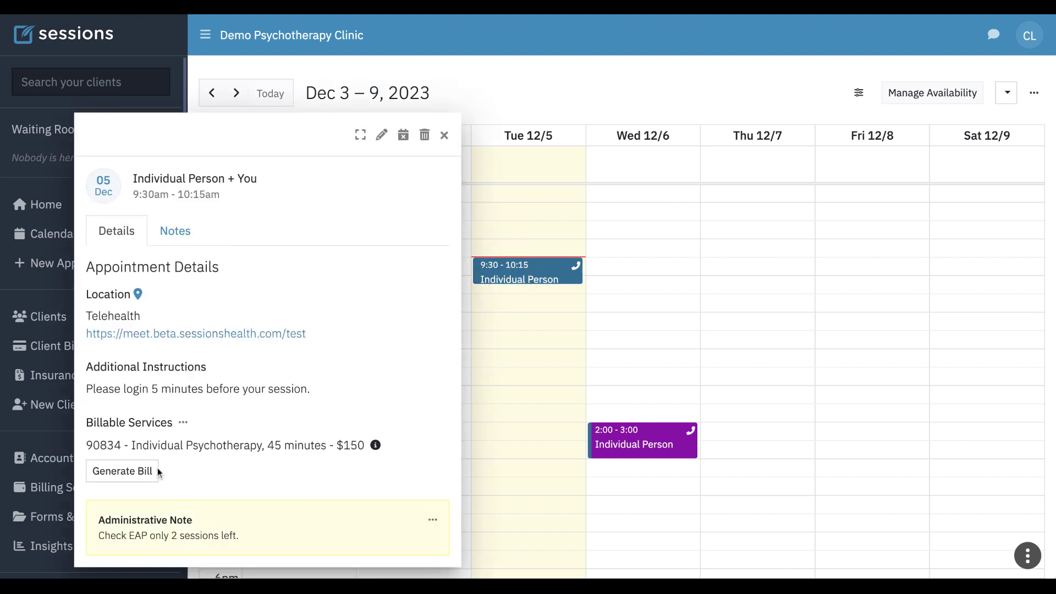
left_click(117, 470)
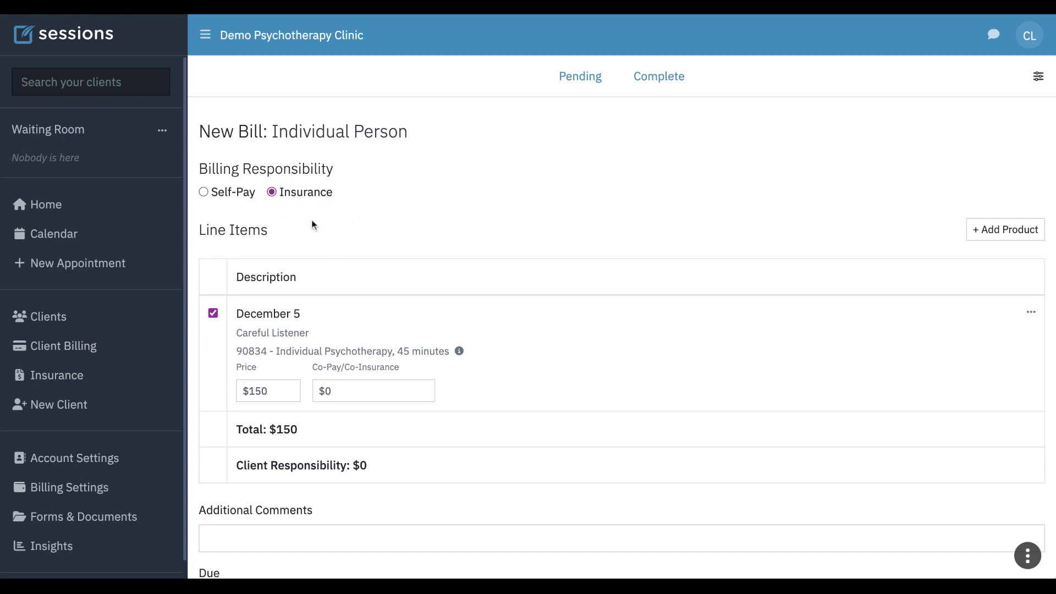
scroll(311, 224, "down", 2)
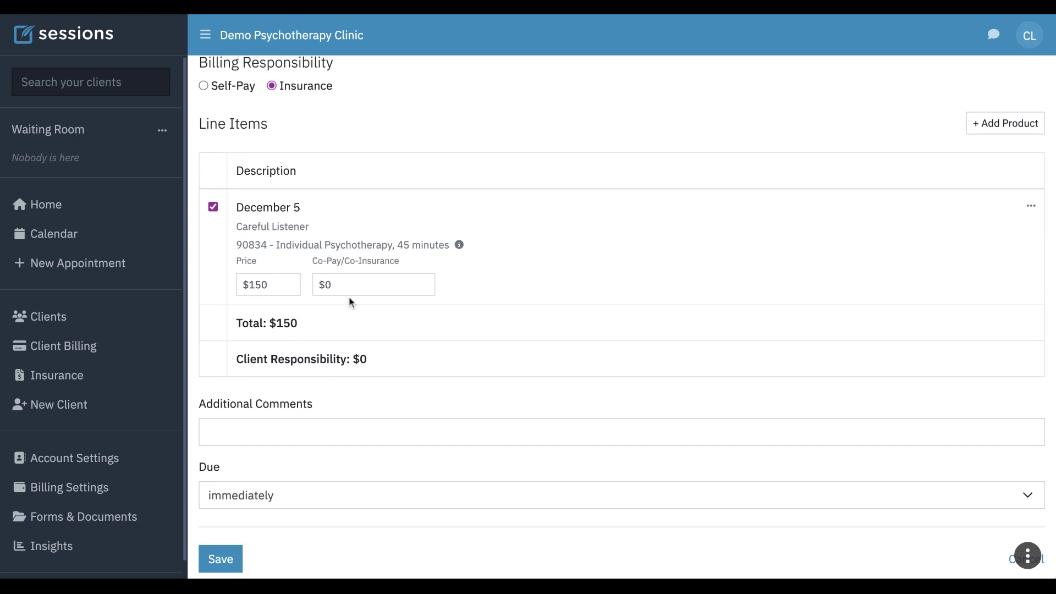
scroll(329, 343, "down", 2)
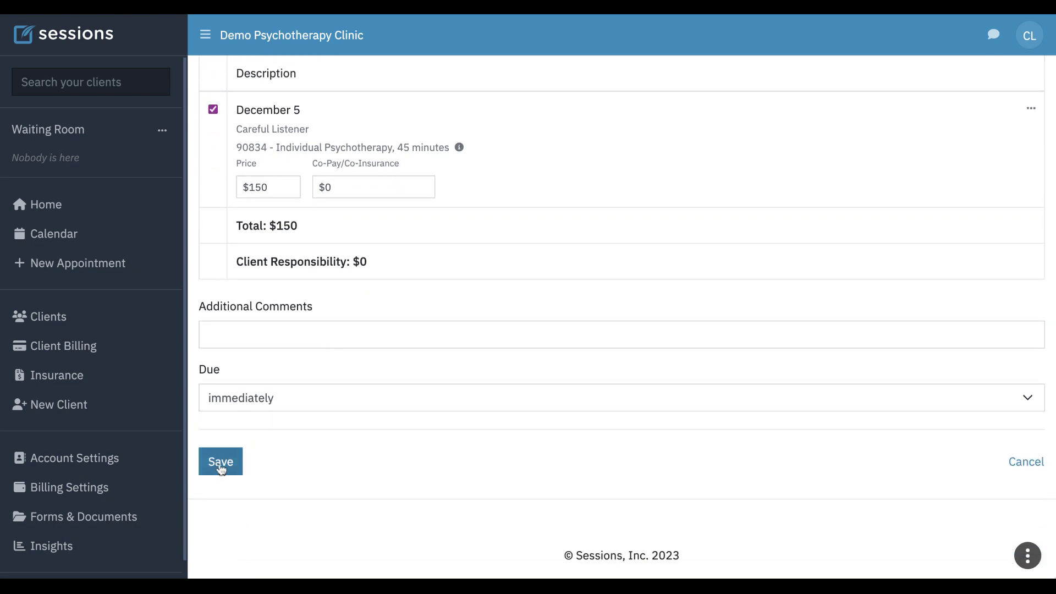
left_click(220, 462)
scroll(585, 377, "down", 1)
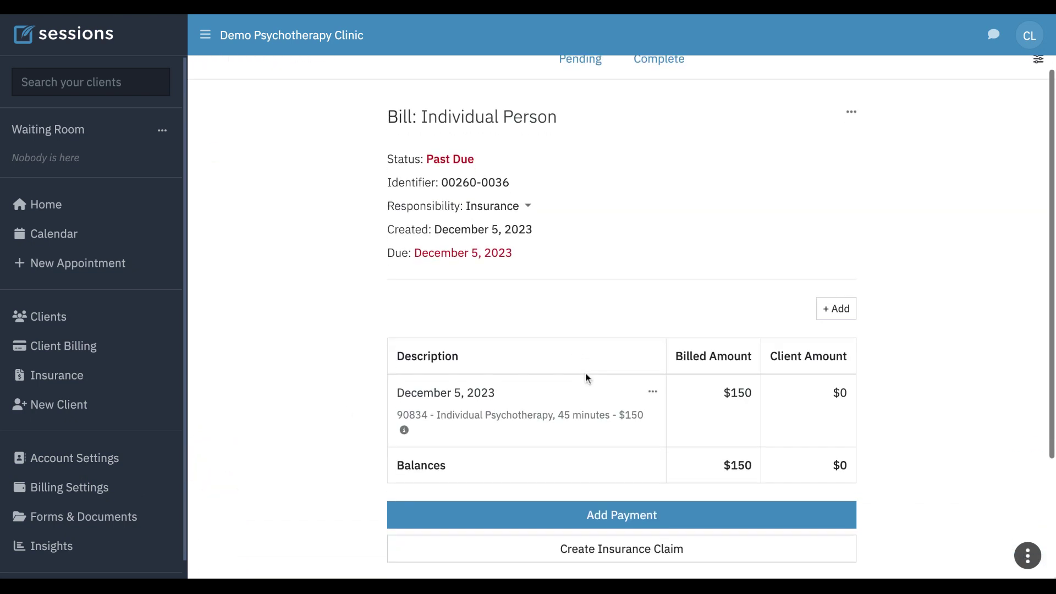
scroll(586, 376, "down", 2)
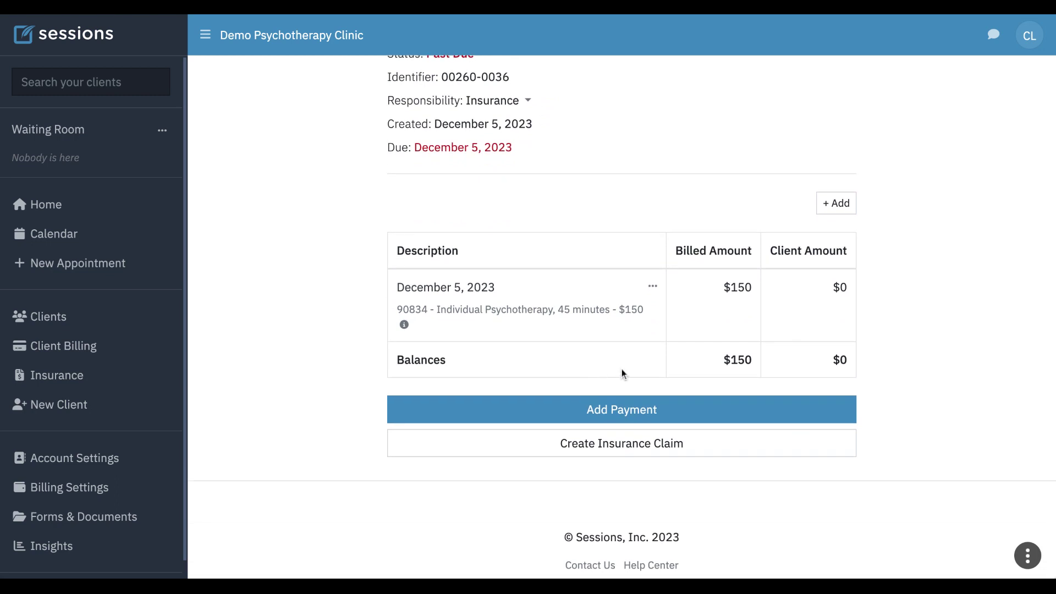
Enter a $100 insurance payment on the bill and write off the remaining $50
left_click(622, 412)
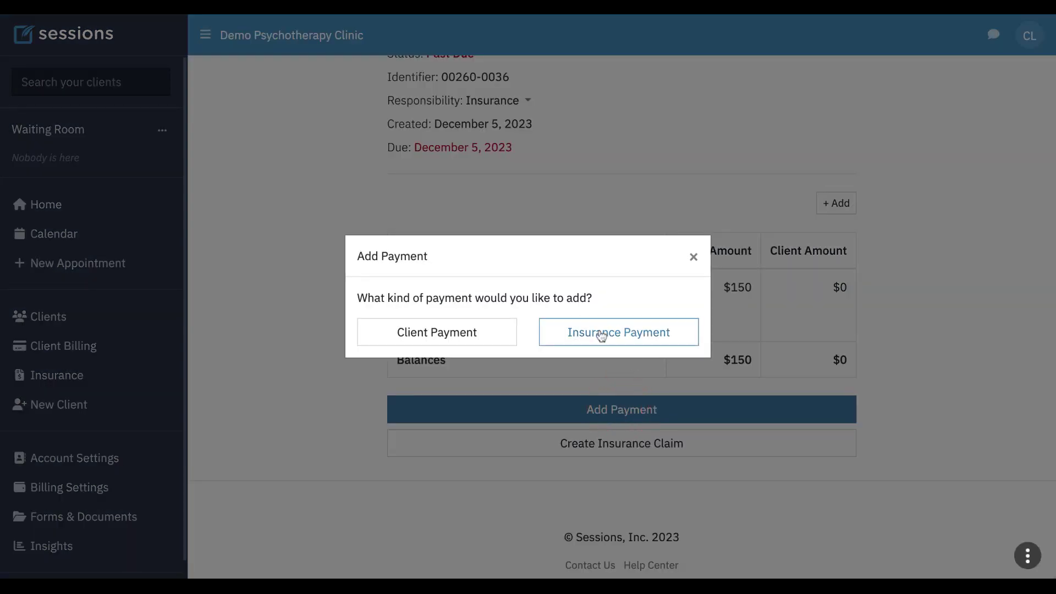
left_click(628, 339)
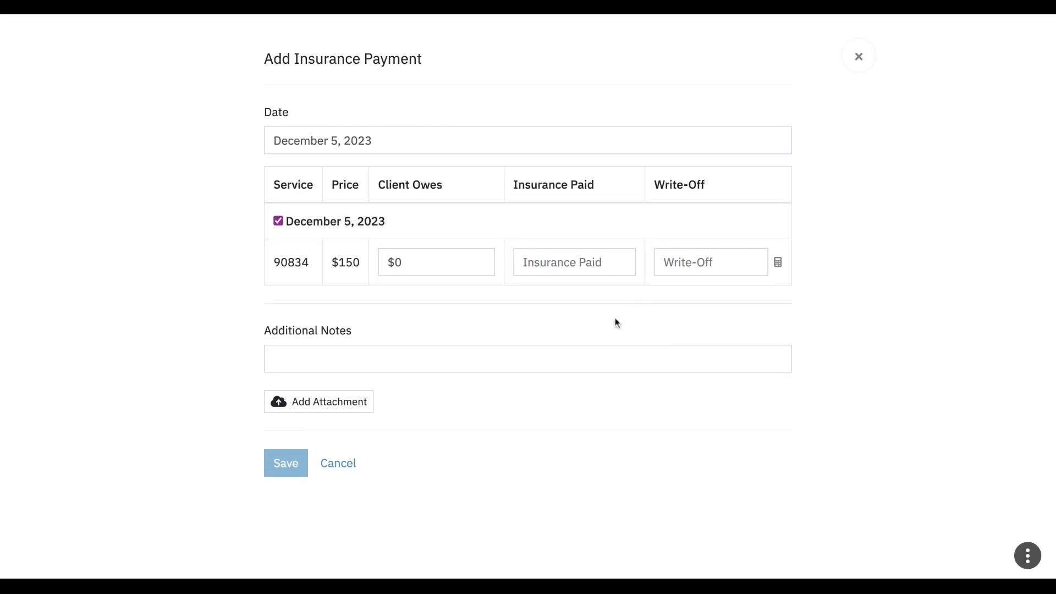
left_click(536, 264)
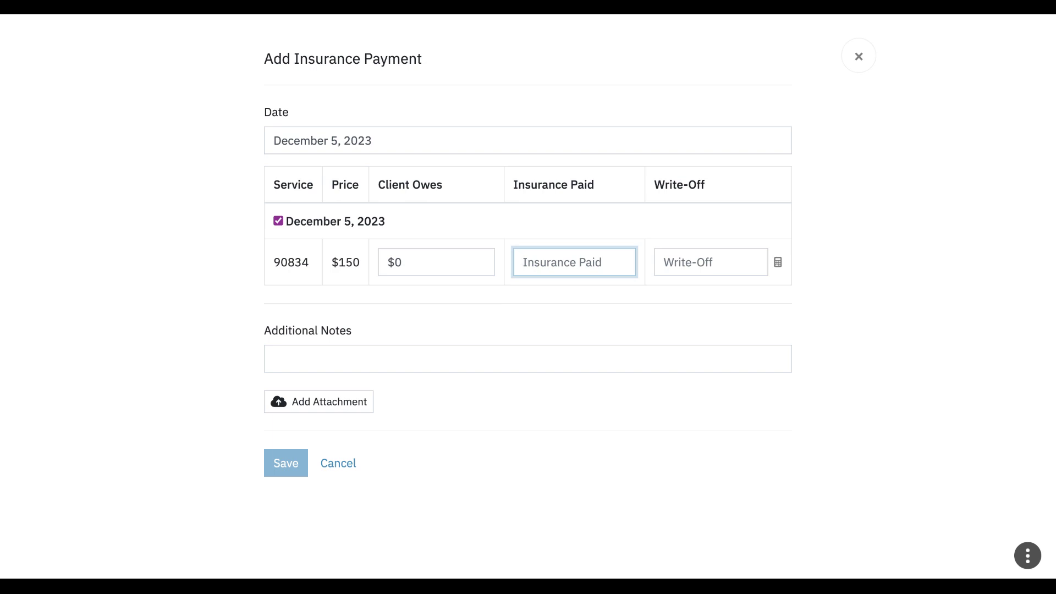
type("0")
type("100")
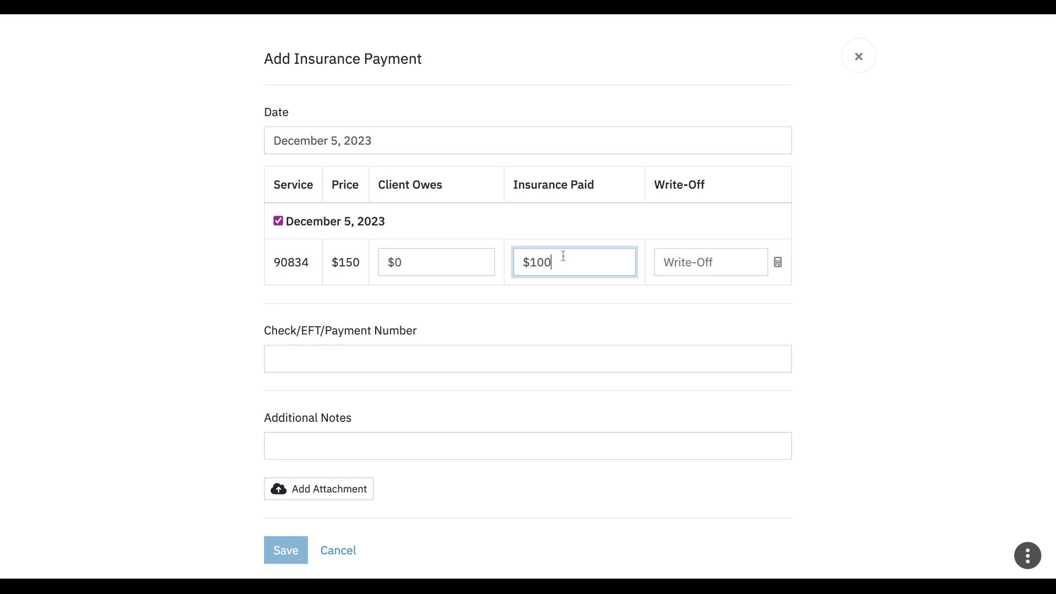
left_click(779, 264)
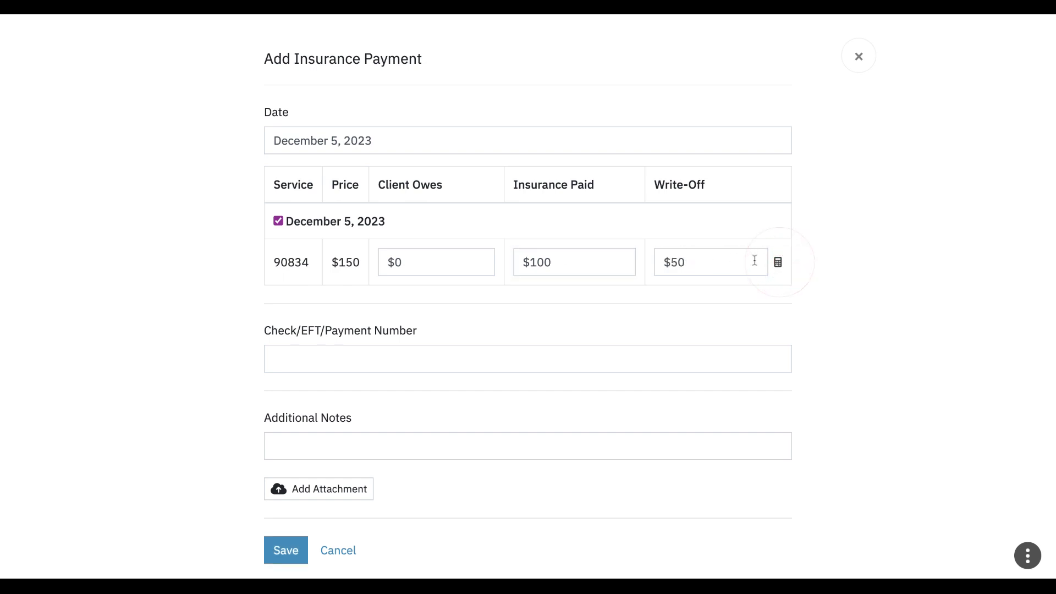
Add the check number and the note 'What platform paid me...', then save the payment
left_click(310, 355)
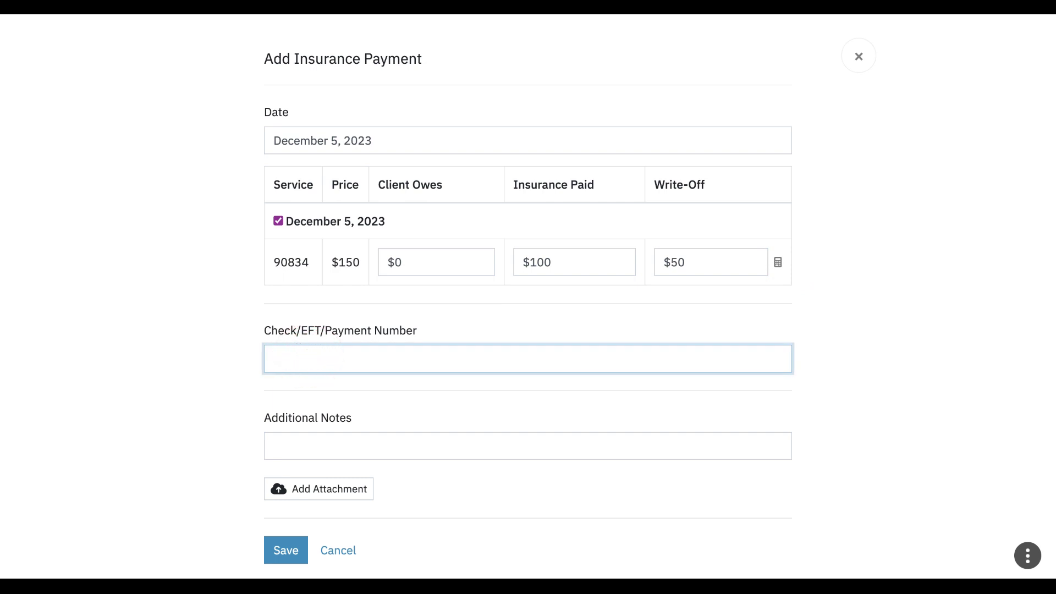
type("#12345")
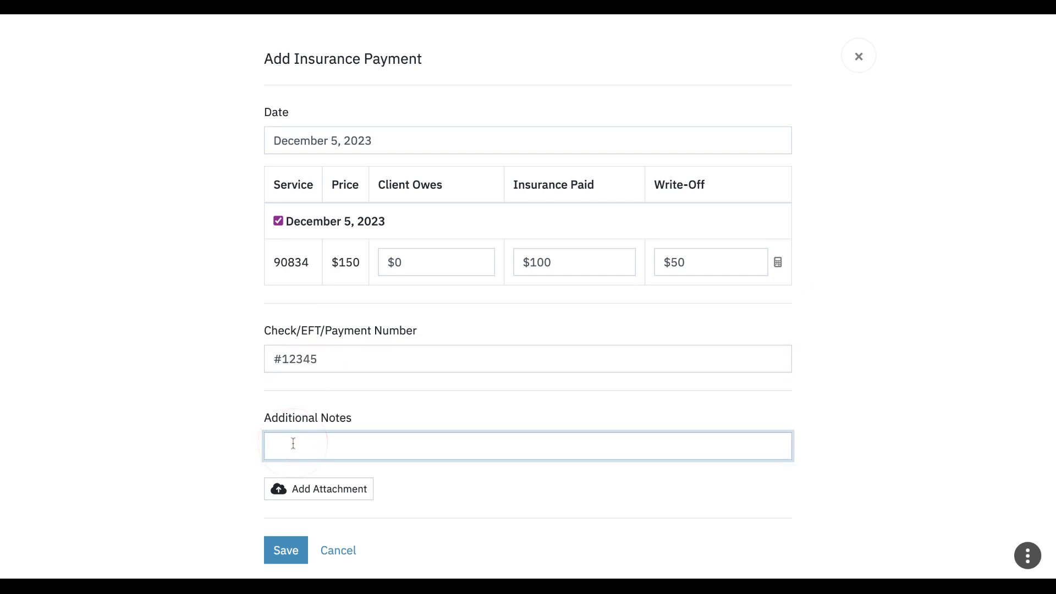
type("What platform paid me...")
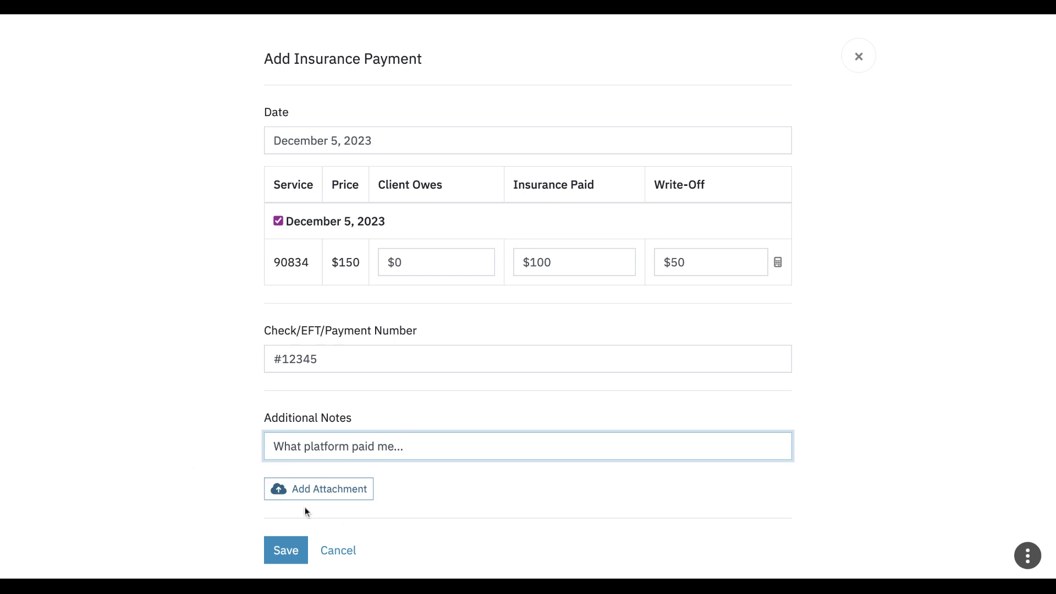
left_click(289, 554)
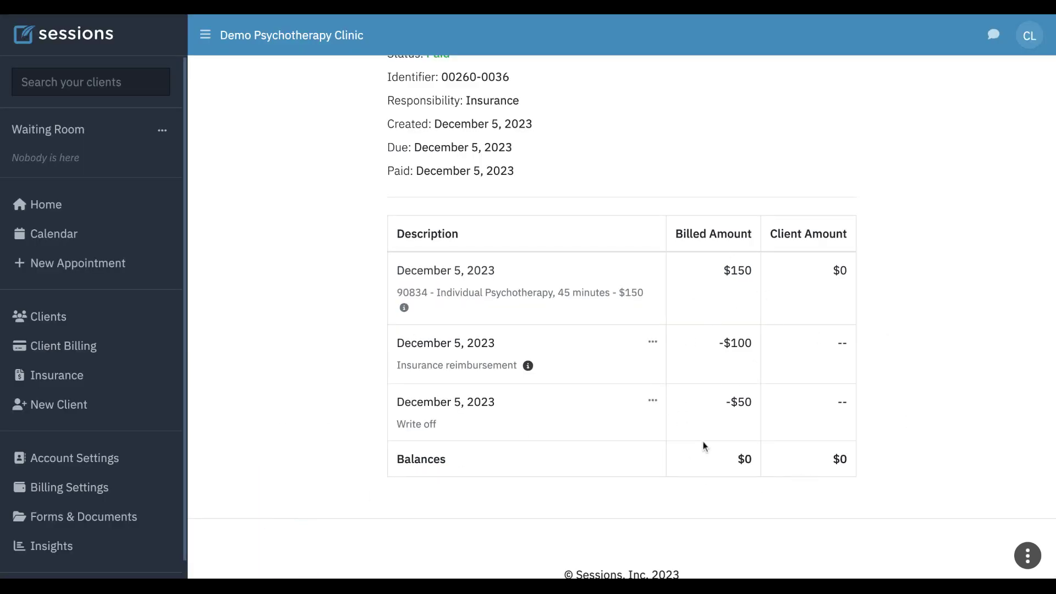
scroll(628, 403, "up", 1)
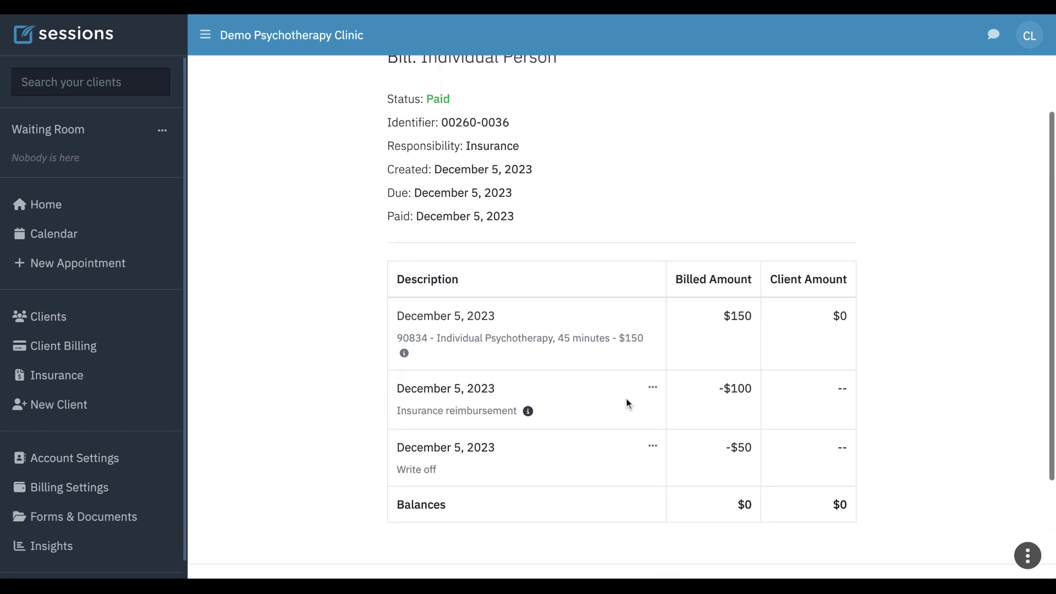
scroll(687, 325, "up", 2)
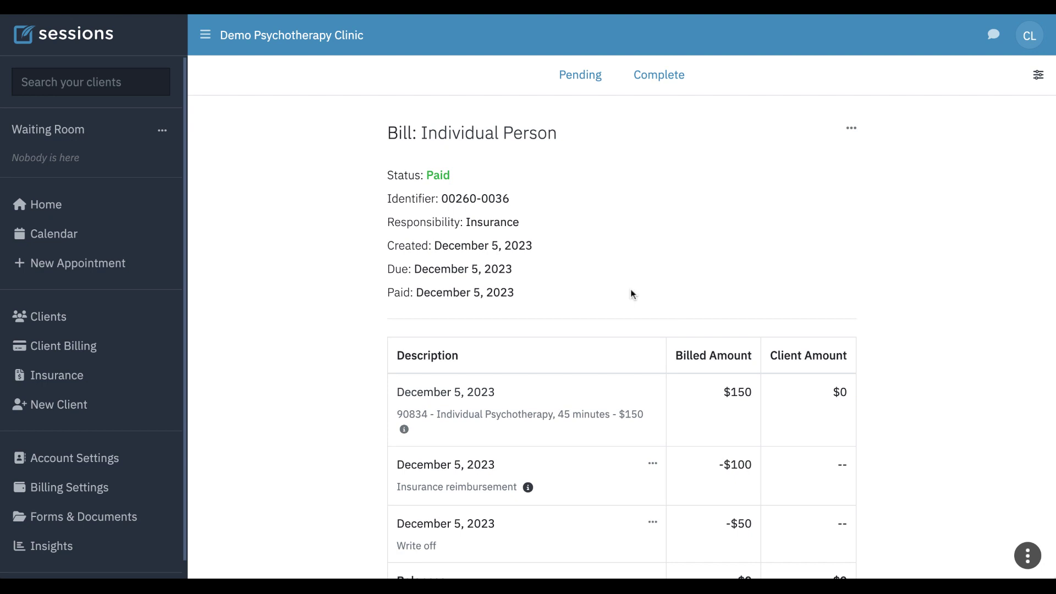
scroll(632, 292, "down", 2)
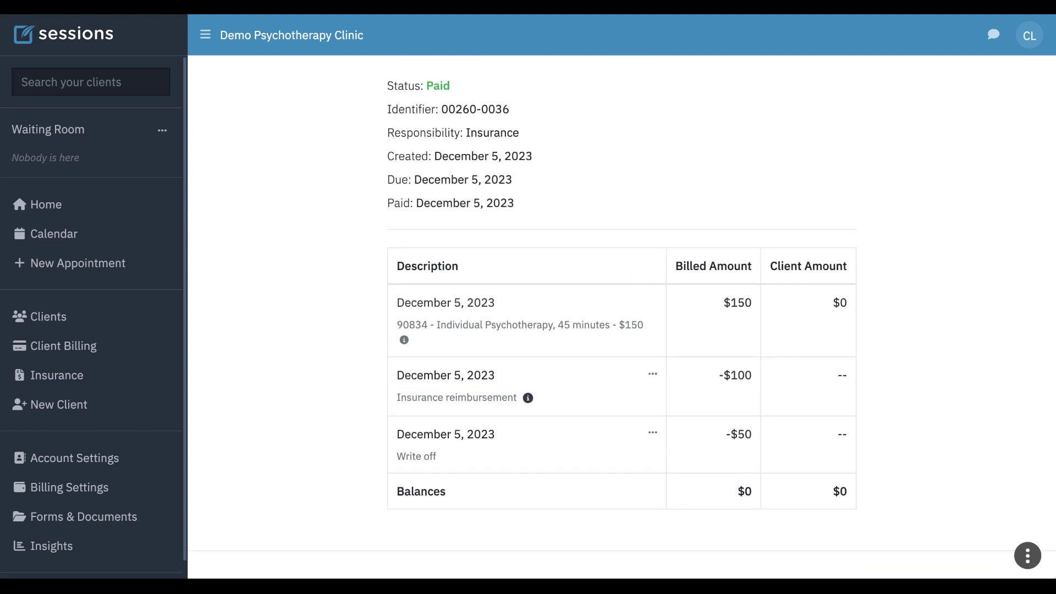
scroll(631, 293, "up", 1)
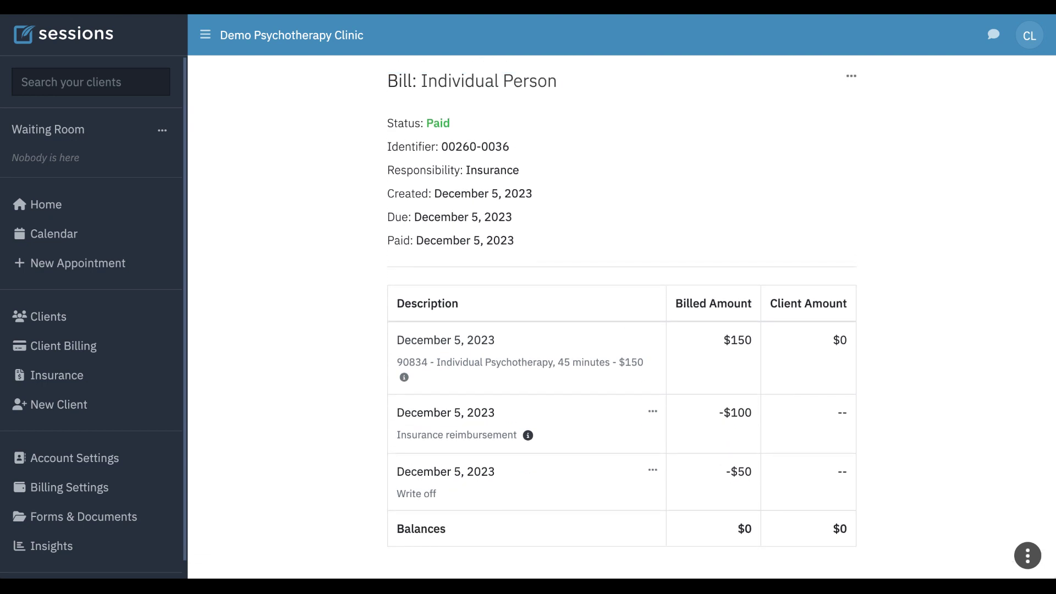